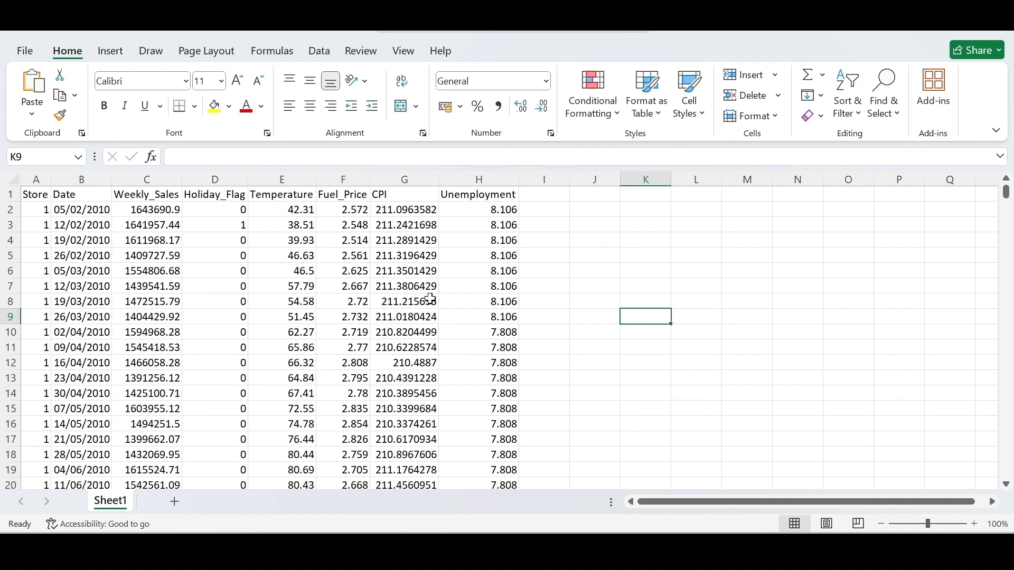
# Extend a selection down the Store column from its header and examine the blank row that interrupts the data
pyautogui.click(43, 197)
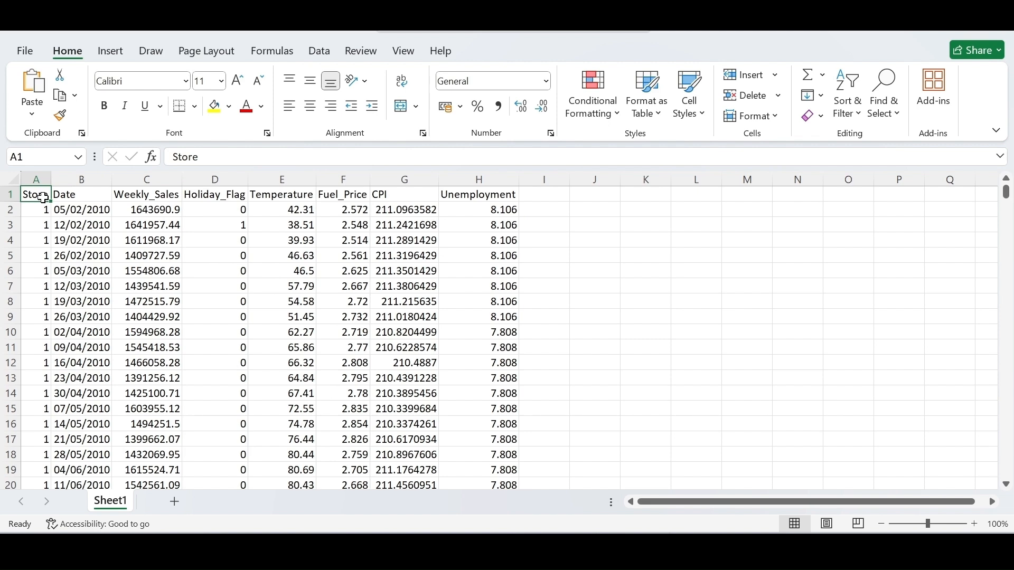
pyautogui.hotkey('ctrl', 'shift', 'Down')
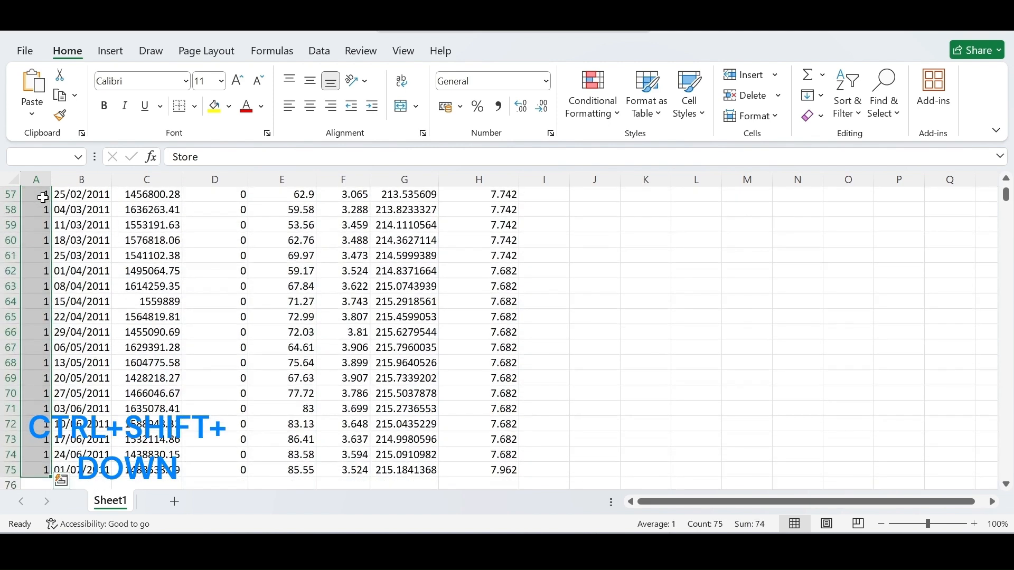
pyautogui.moveTo(1007, 194); pyautogui.dragTo(1007, 200)
pyautogui.moveTo(1007, 200); pyautogui.dragTo(1007, 195)
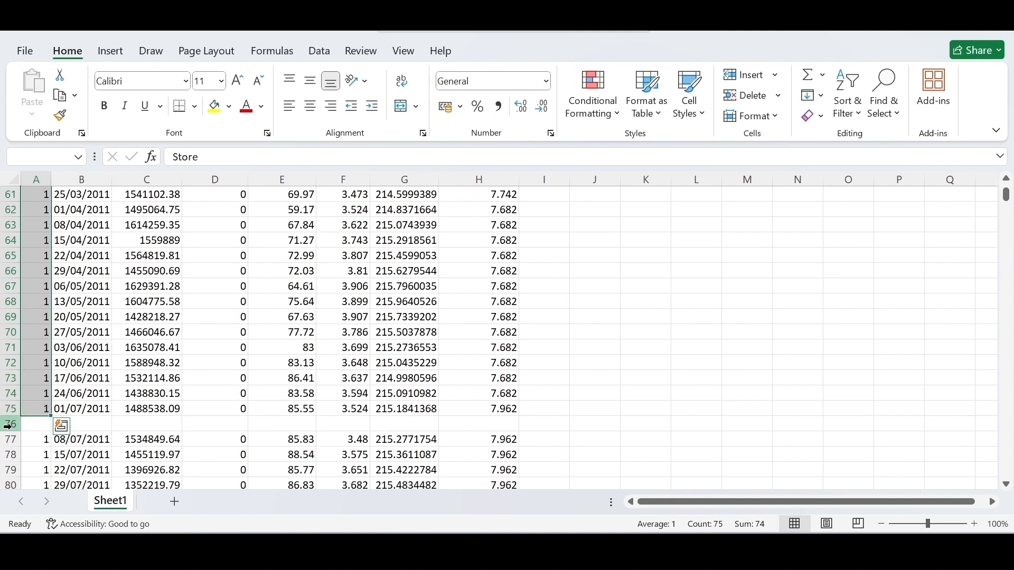
pyautogui.scroll(-1, 3, 409)
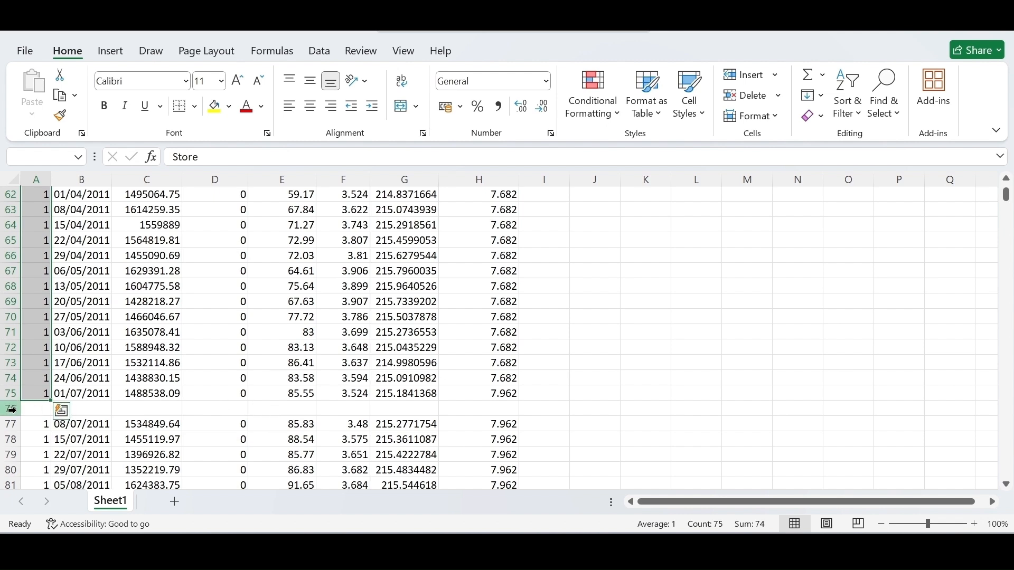
pyautogui.scroll(1, 10, 410)
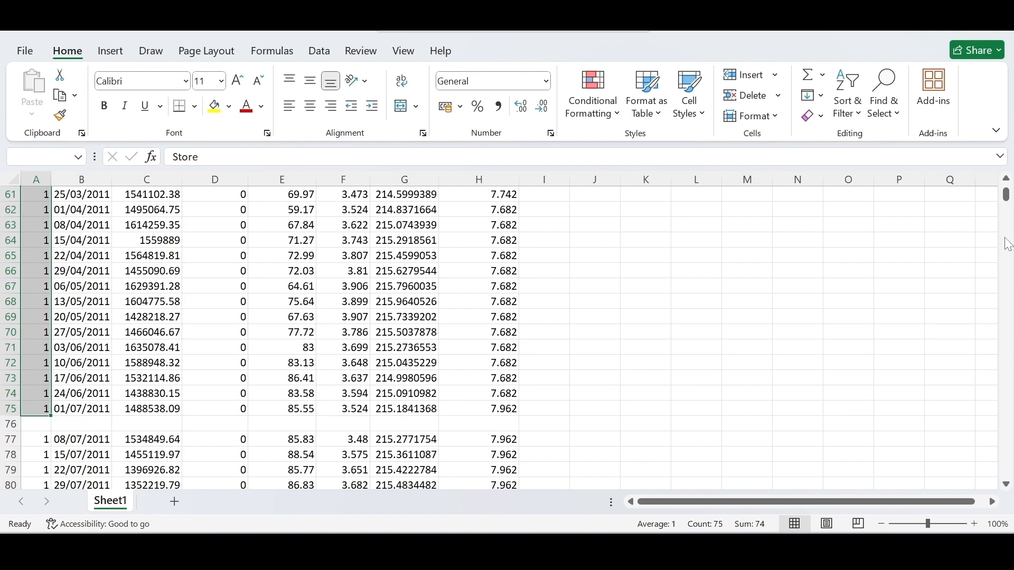
pyautogui.scroll(2, 1007, 200)
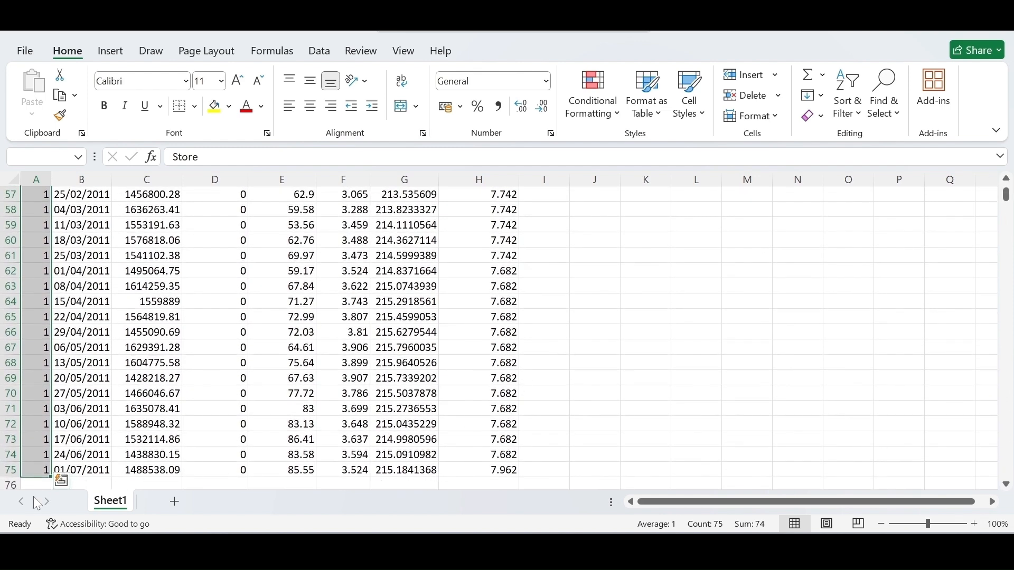
pyautogui.scroll(-2, 774, 294)
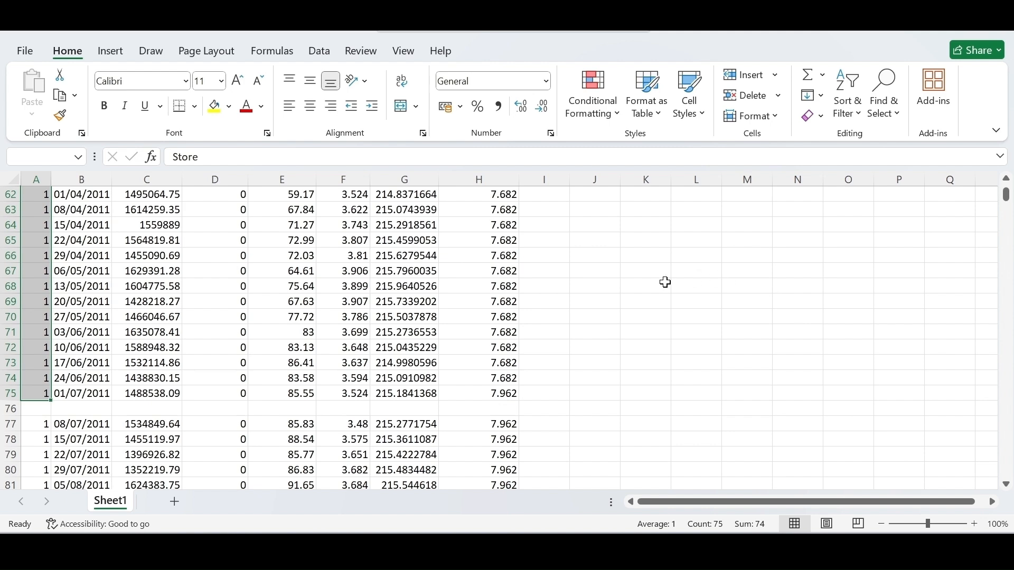
pyautogui.moveTo(1006, 195); pyautogui.dragTo(1007, 194)
pyautogui.click(529, 212)
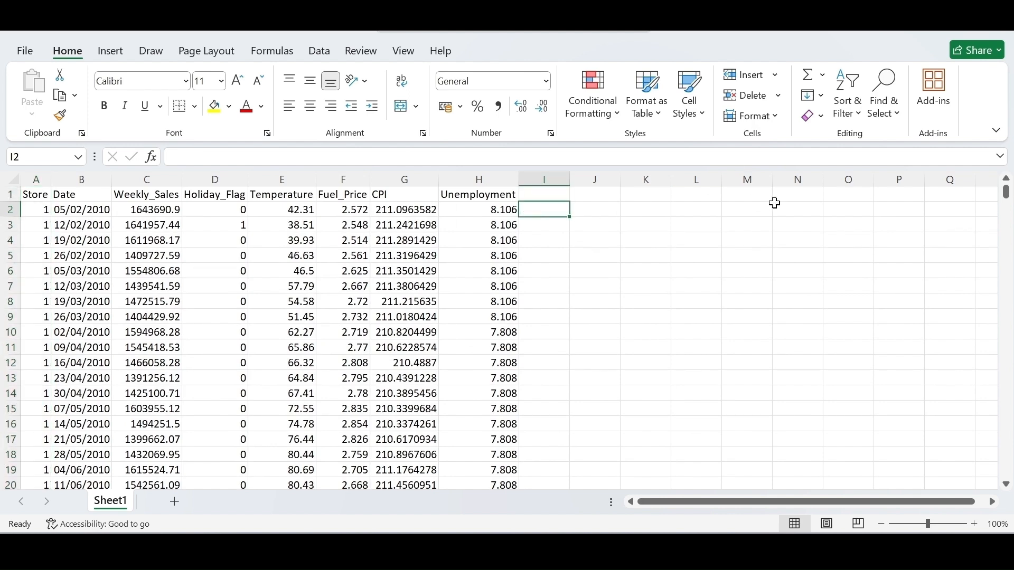
# Delete the entire blank row 76 between the 01/07/2011 and 08/07/2011 records
pyautogui.click(1007, 195)
pyautogui.scroll(-20, 1007, 196)
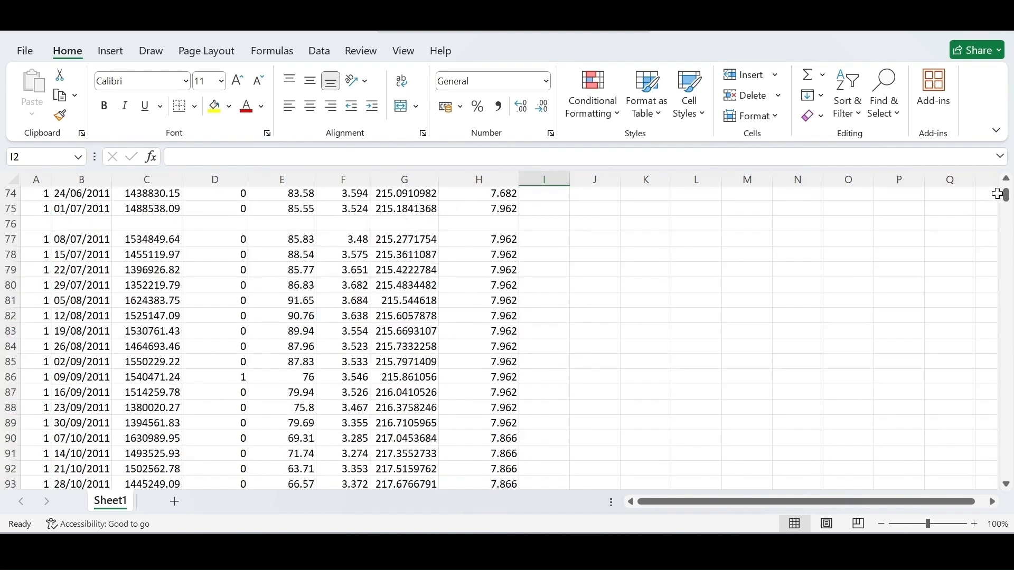
pyautogui.click(9, 224)
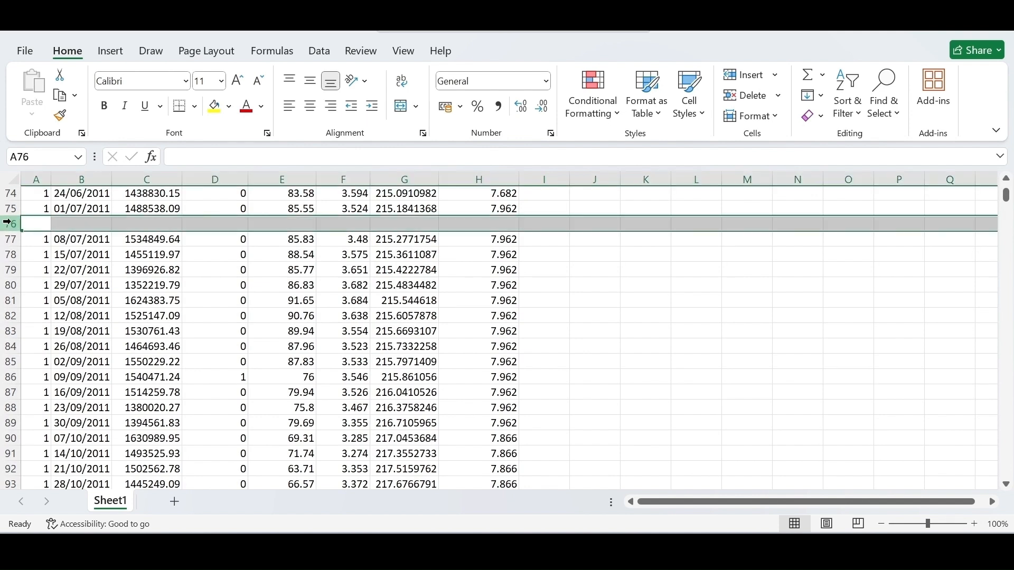
pyautogui.rightClick(8, 224)
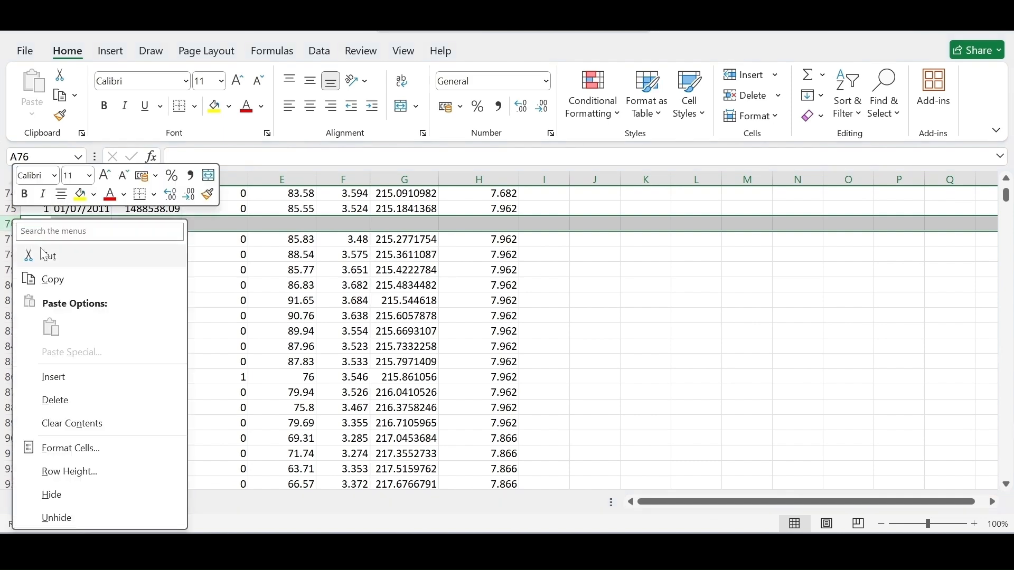
pyautogui.click(71, 403)
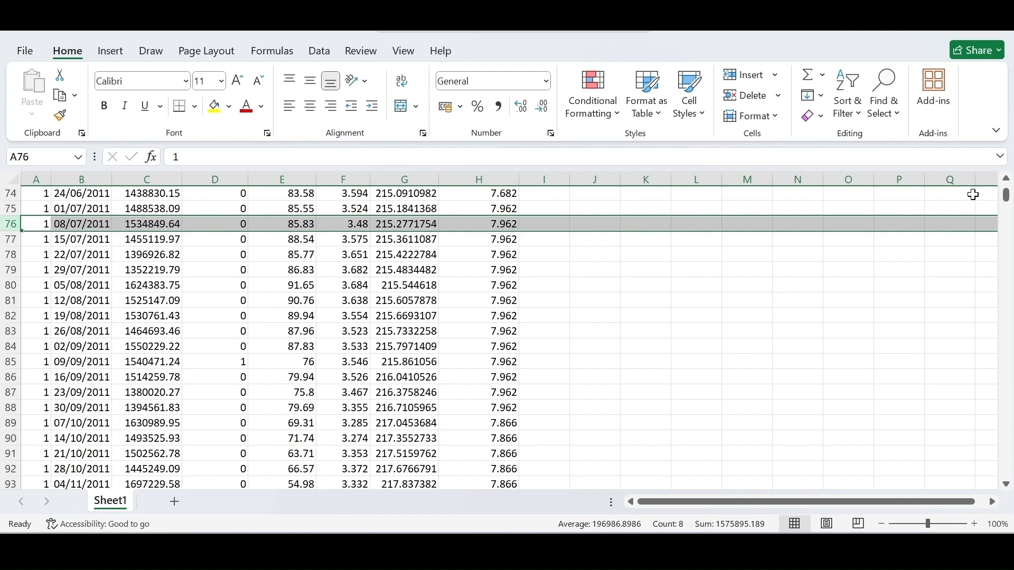
# Select the entire worksheet and turn on filtering for the header row
pyautogui.click(1008, 200)
pyautogui.moveTo(1008, 202); pyautogui.dragTo(1007, 191)
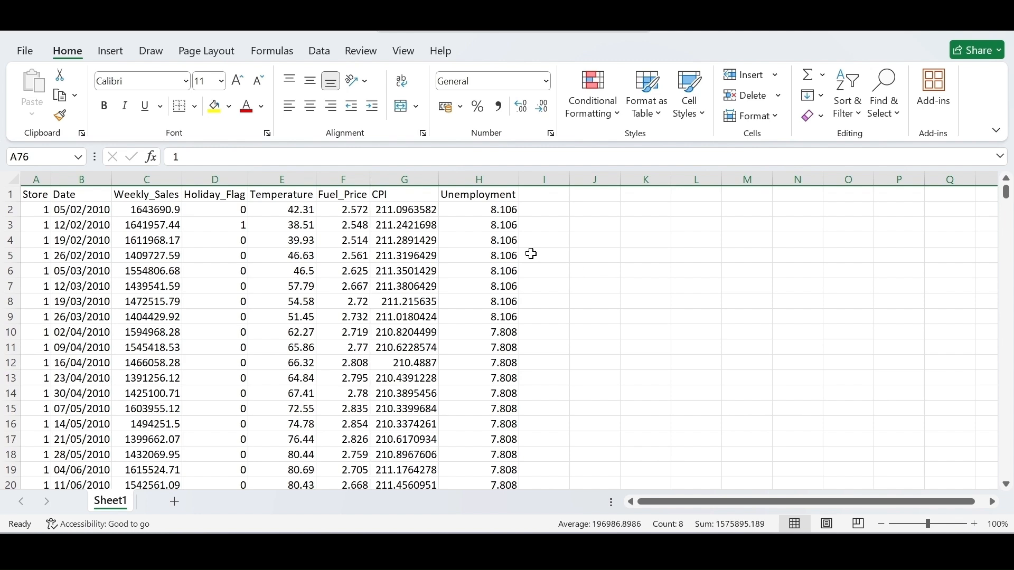
pyautogui.hotkey('ctrl', 'a')
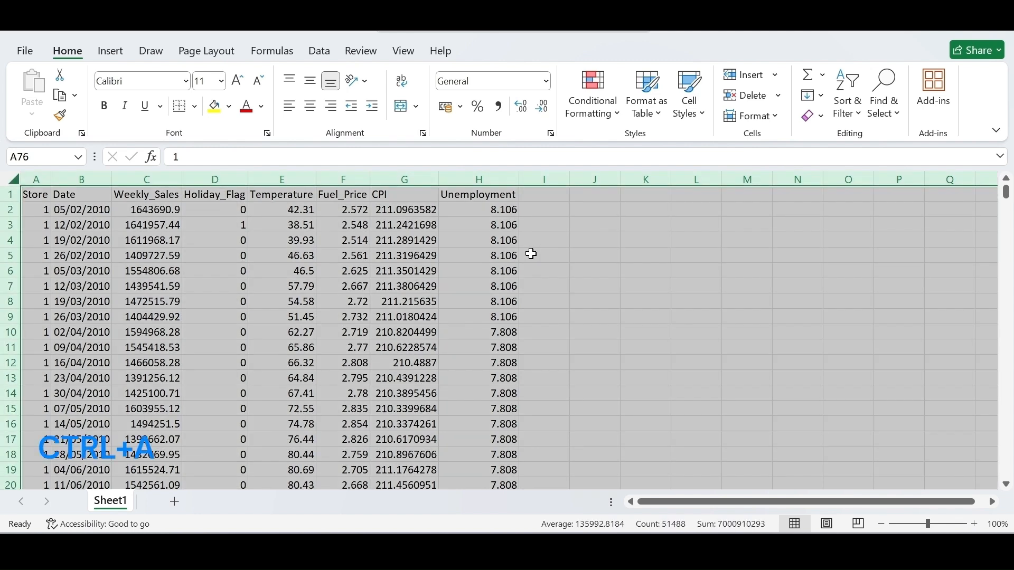
pyautogui.click(291, 242)
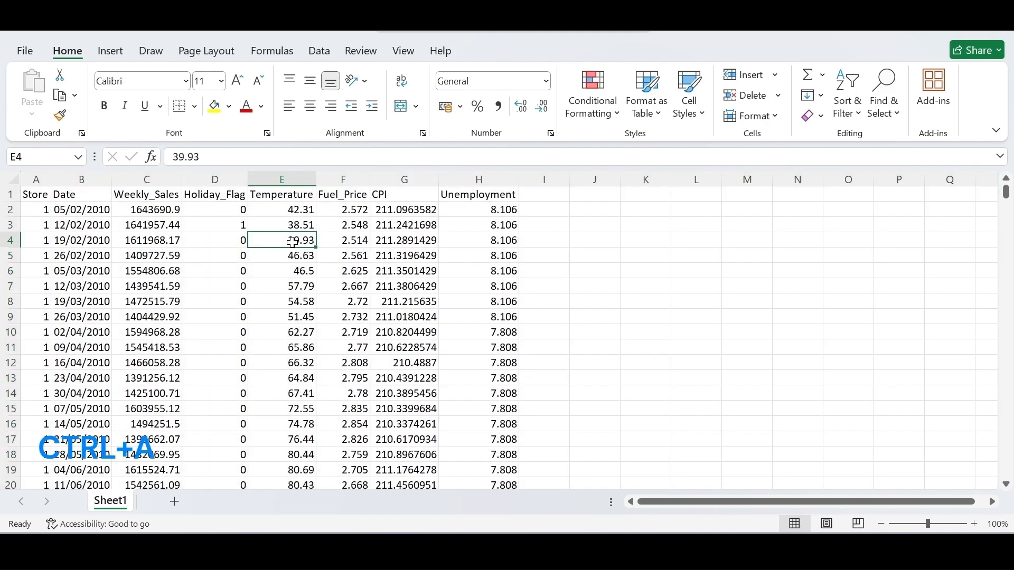
pyautogui.click(11, 178)
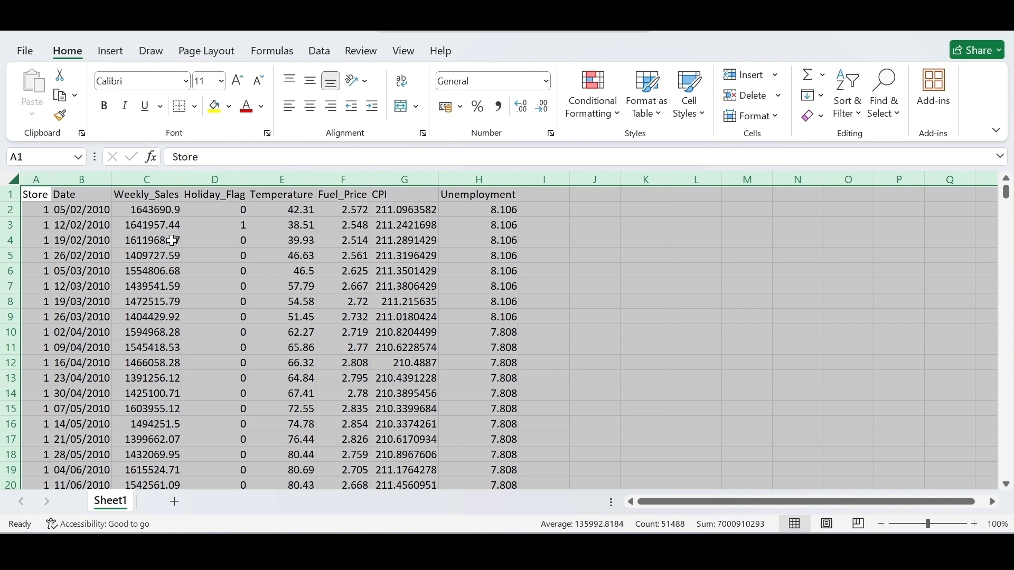
pyautogui.click(319, 51)
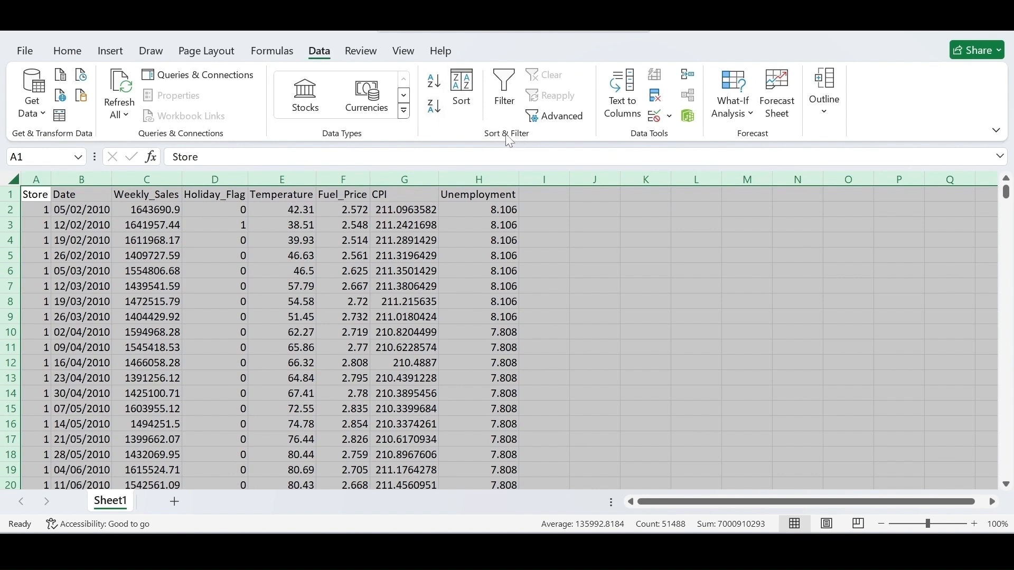
pyautogui.click(505, 95)
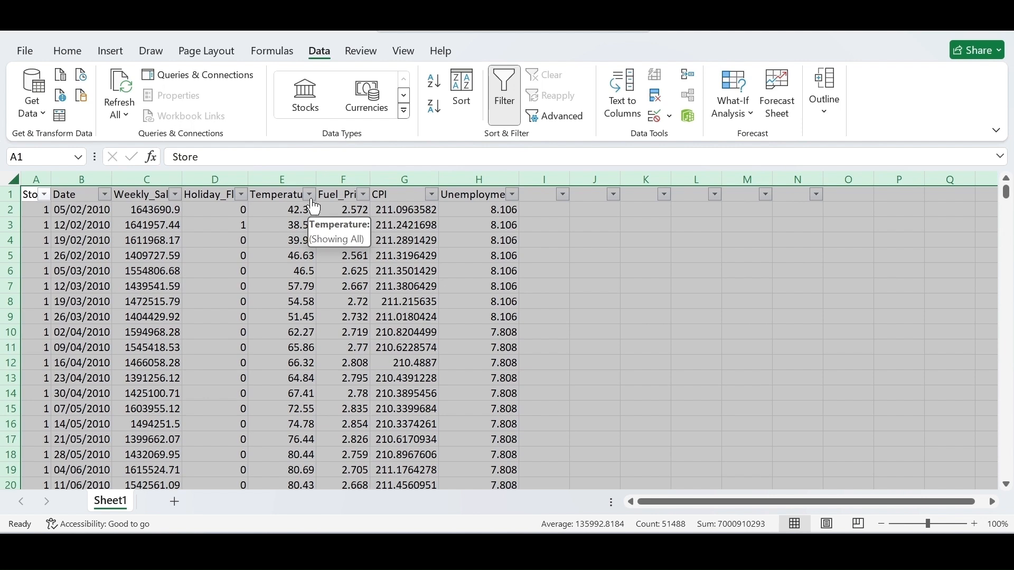
# Filter the Temperature column to show only (Blanks)
pyautogui.click(311, 196)
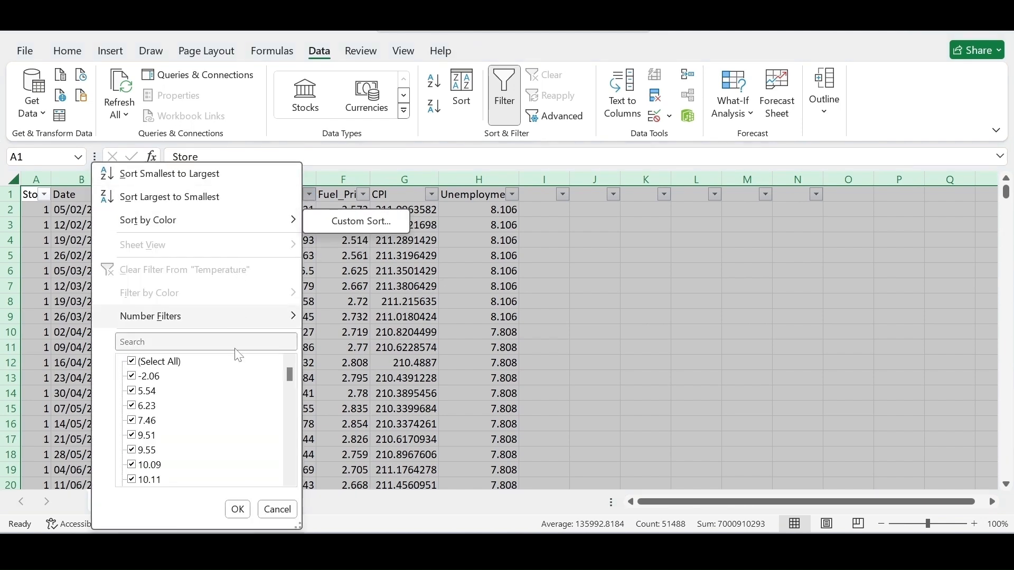
pyautogui.click(133, 366)
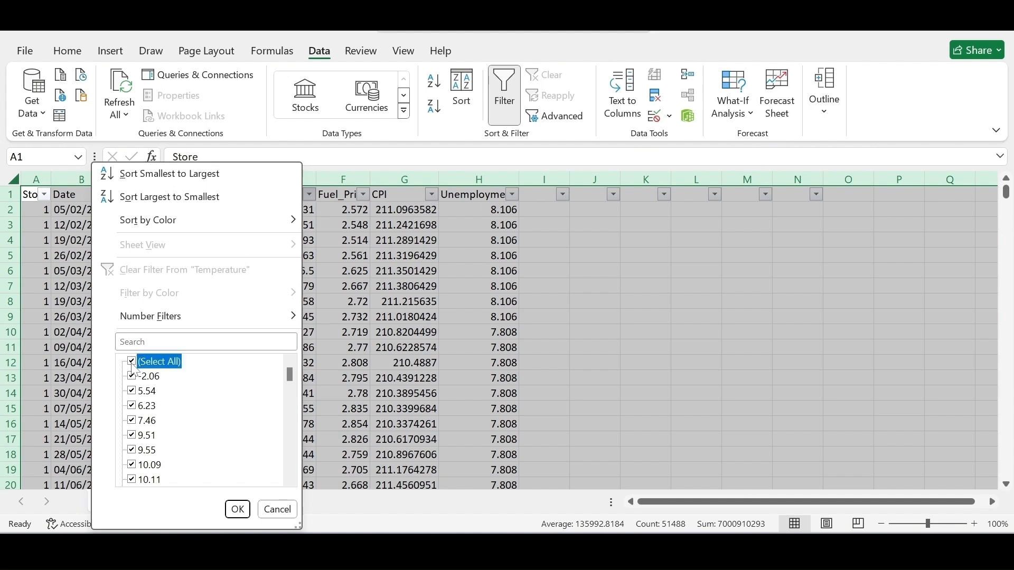
pyautogui.moveTo(290, 372); pyautogui.dragTo(294, 490)
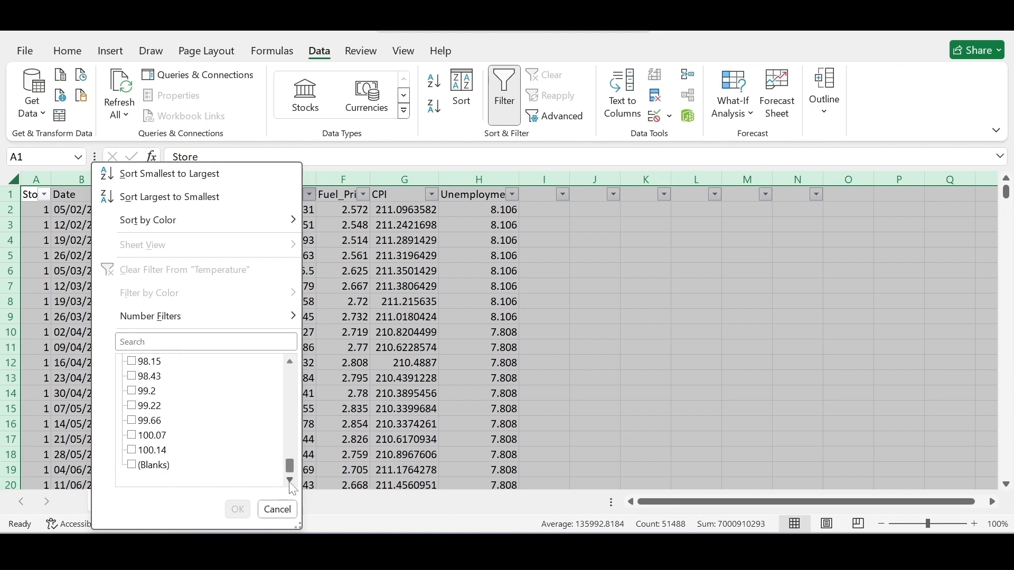
pyautogui.click(135, 470)
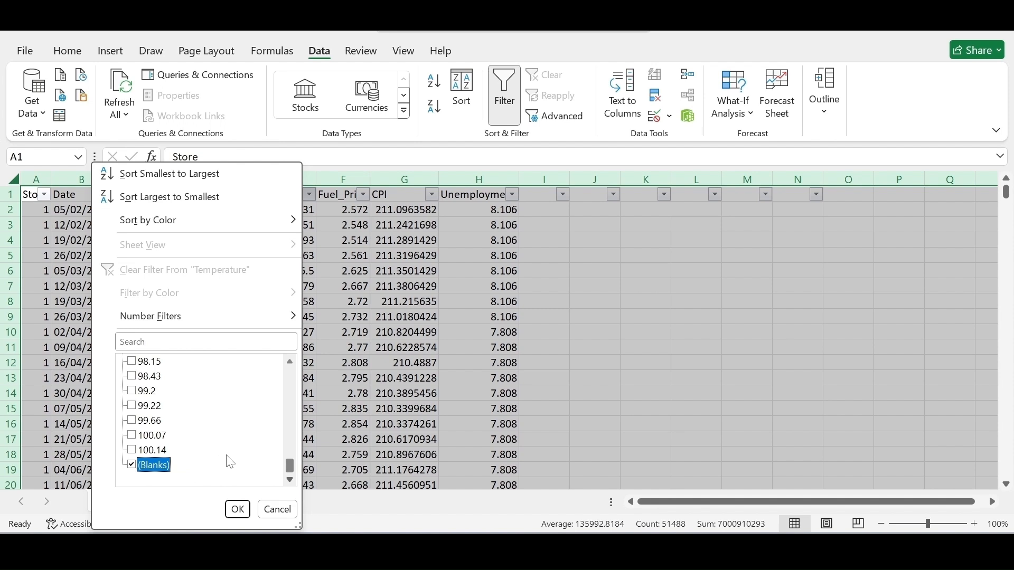
pyautogui.click(239, 511)
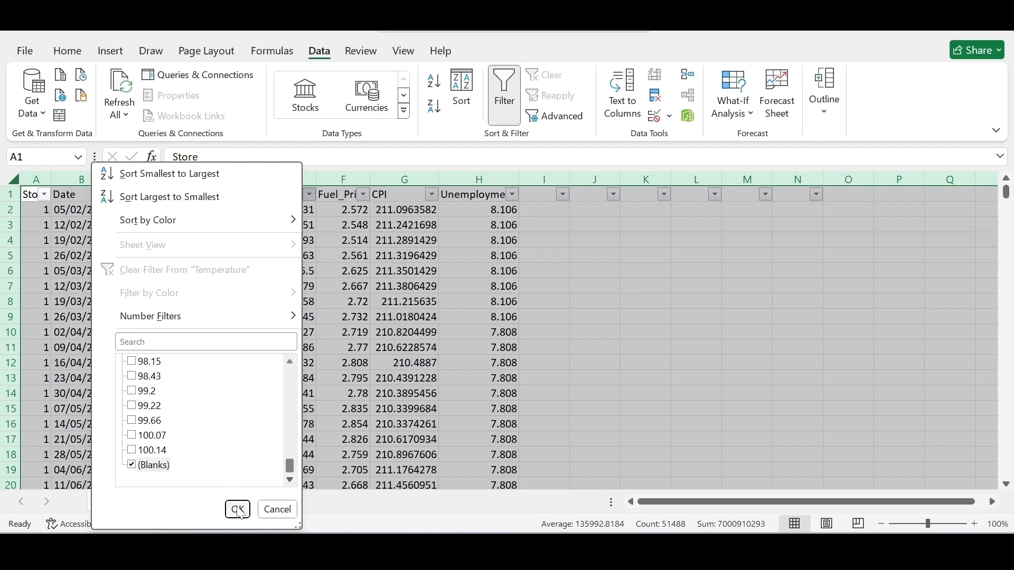
pyautogui.click(238, 510)
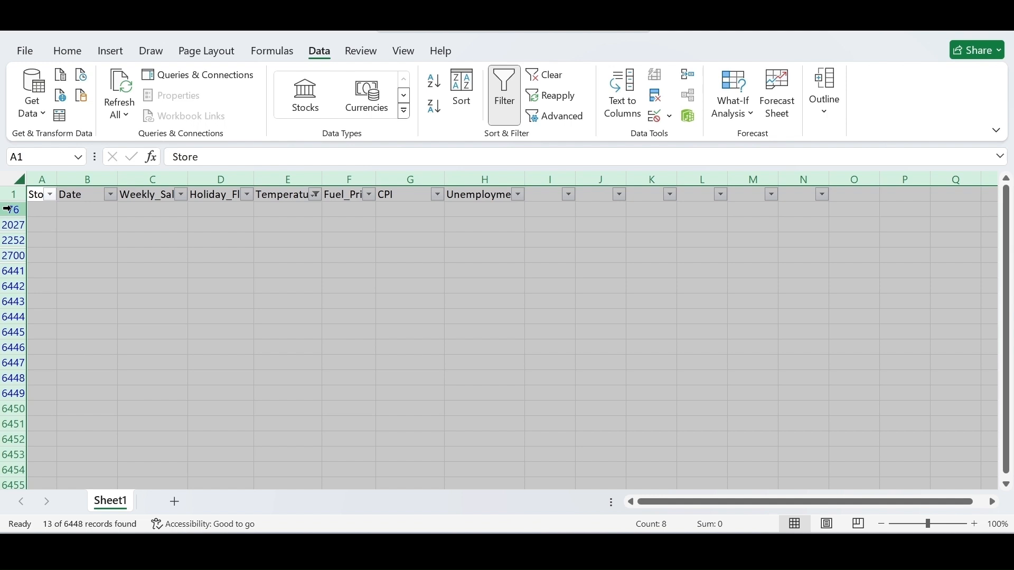
# Delete all the filtered blank rows, from row 76 through row 6449
pyautogui.moveTo(8, 210); pyautogui.dragTo(9, 392)
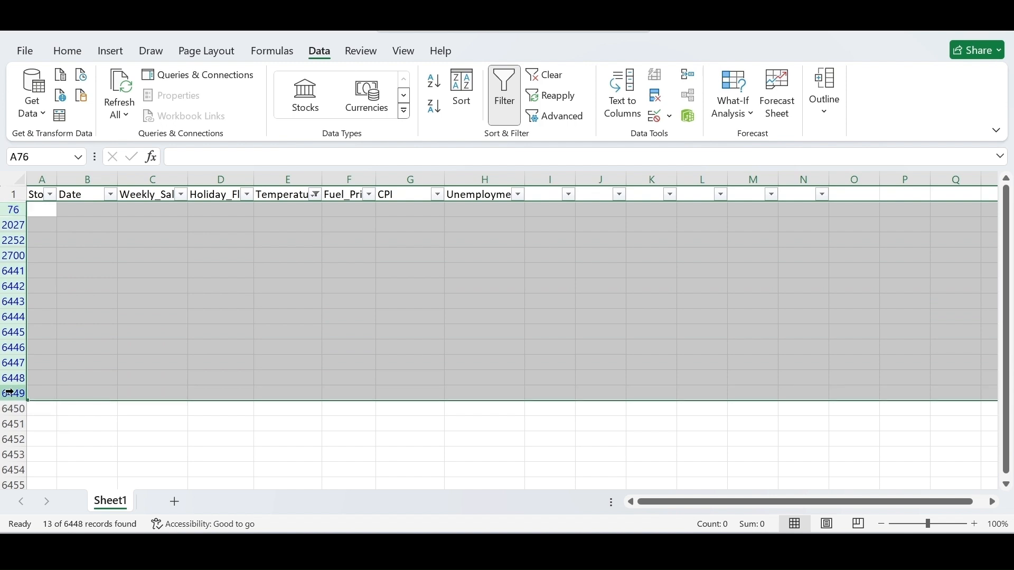
pyautogui.rightClick(9, 392)
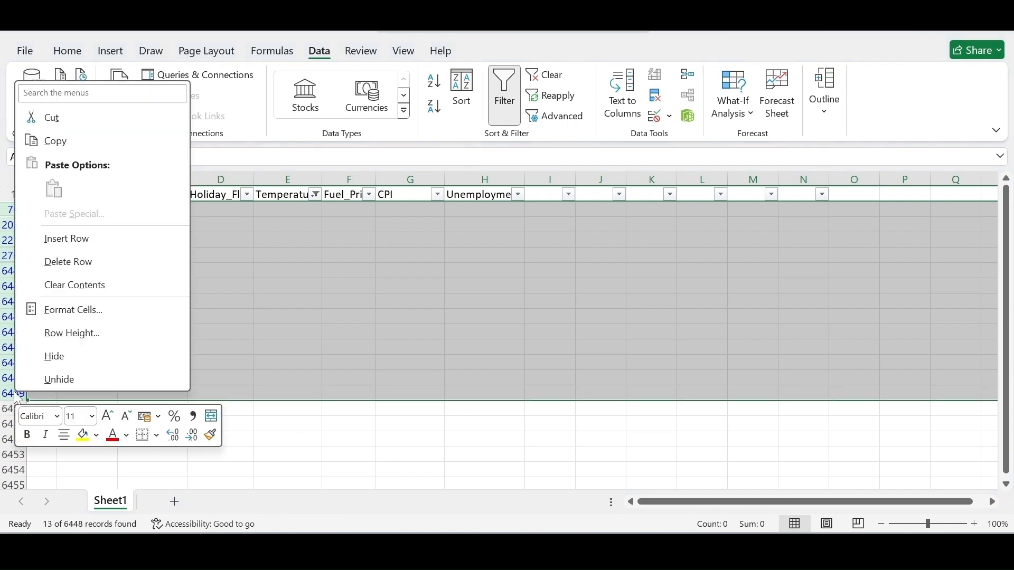
pyautogui.click(89, 266)
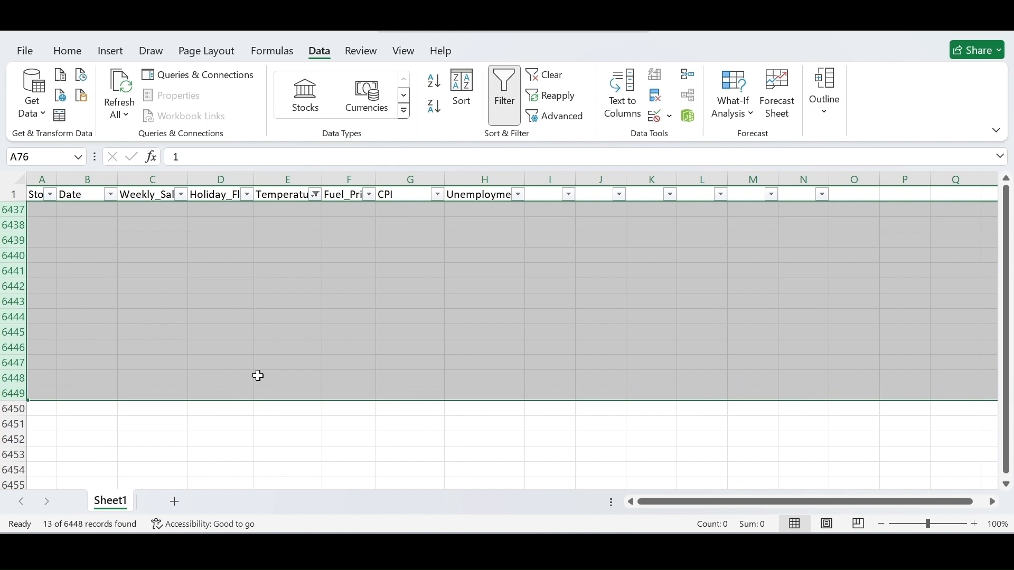
# Turn off the filter to show the full data set and check the records for remaining blank rows
pyautogui.click(505, 97)
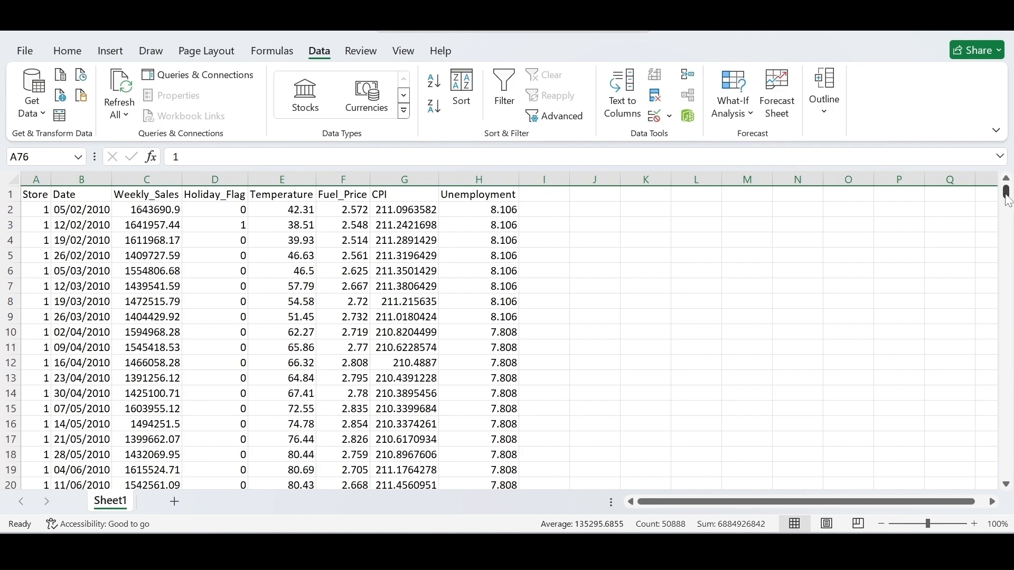
pyautogui.moveTo(1007, 199); pyautogui.dragTo(1006, 205)
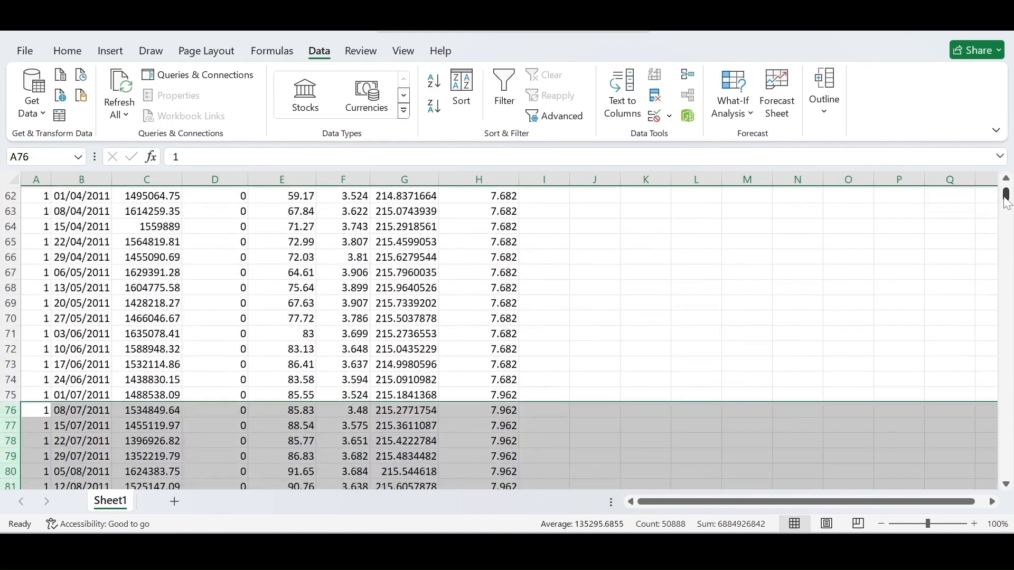
pyautogui.click(1006, 485)
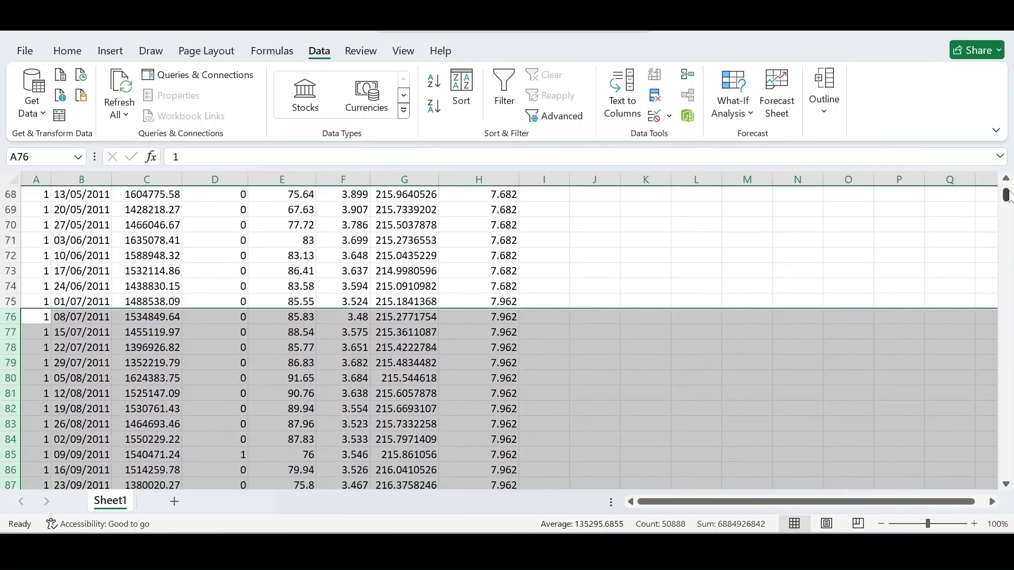
pyautogui.moveTo(1006, 199)
pyautogui.mouseDown()
pyautogui.moveTo(1009, 334)
pyautogui.moveTo(1008, 190)
pyautogui.mouseUp()
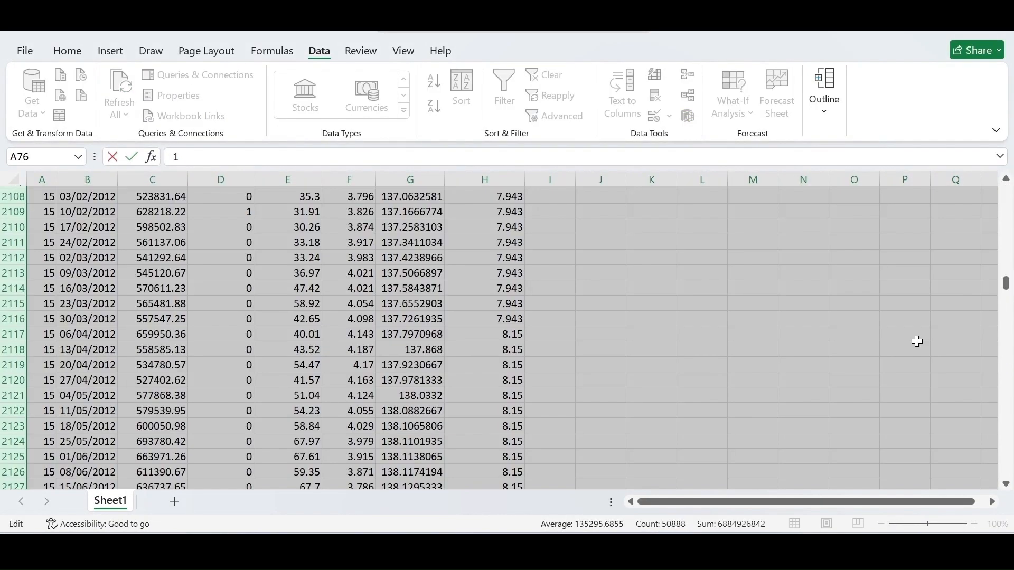